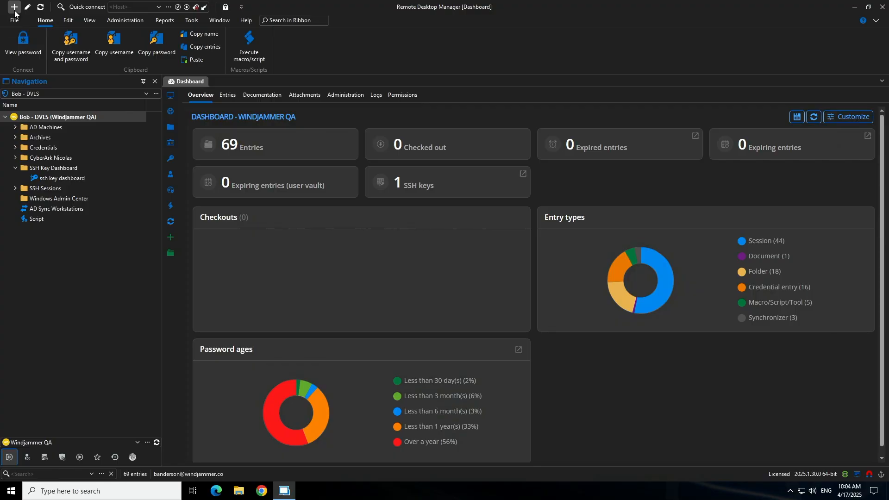
Start a new SSH key dashboard entry named ShowcaseWin3_SSHKeyDashboard and place it in the SSH Key Dashboard folder.
click(14, 11)
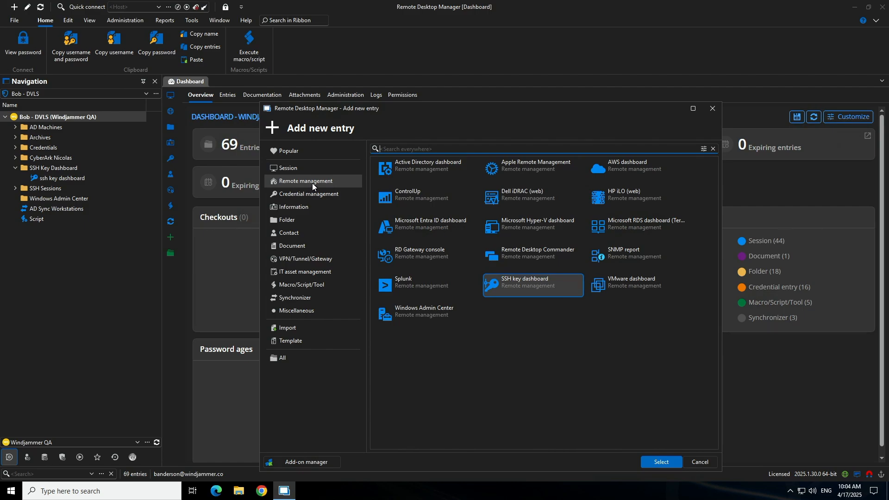
click(512, 288)
click(661, 462)
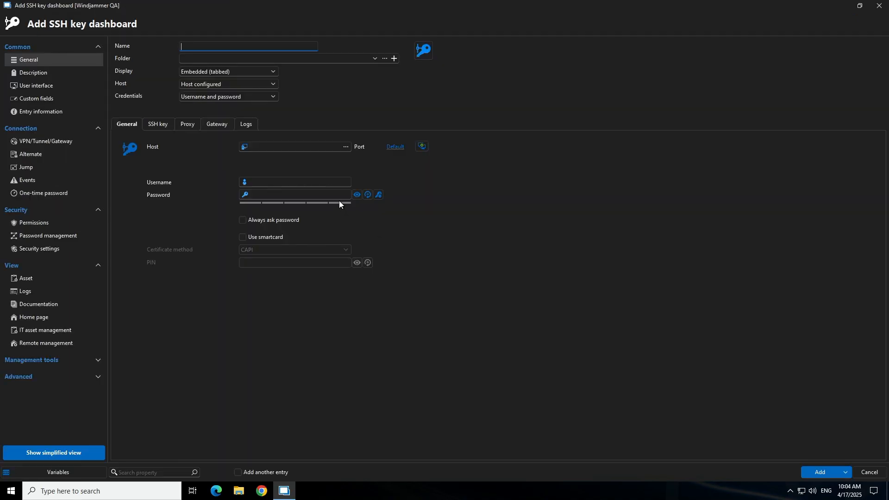
text(ShowcaseWin3_SSHKeyDashboard)
click(374, 59)
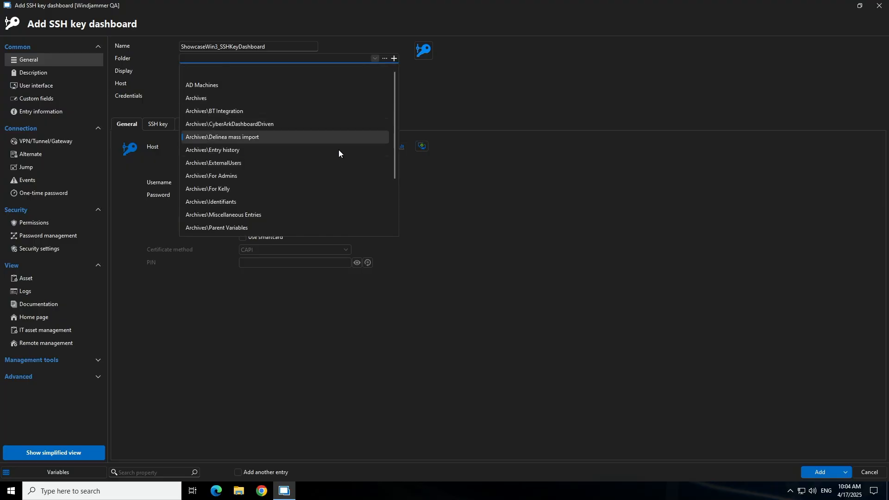
scroll(338, 153, down, 3)
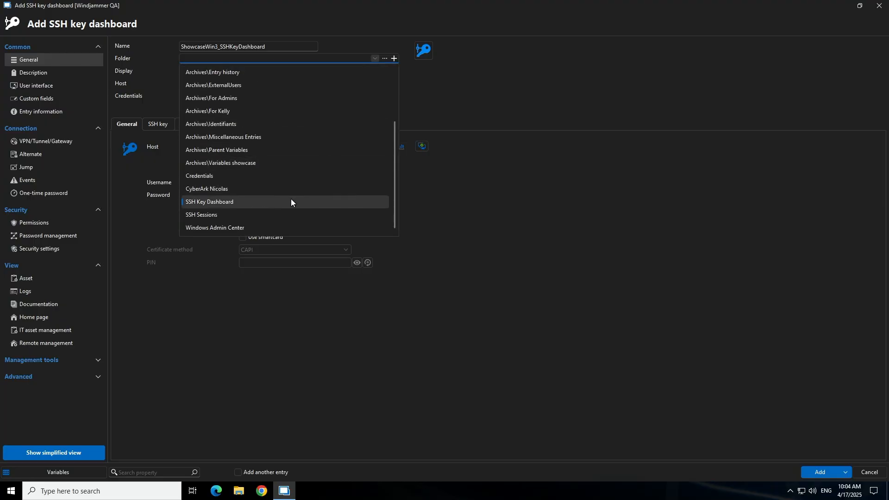
click(226, 203)
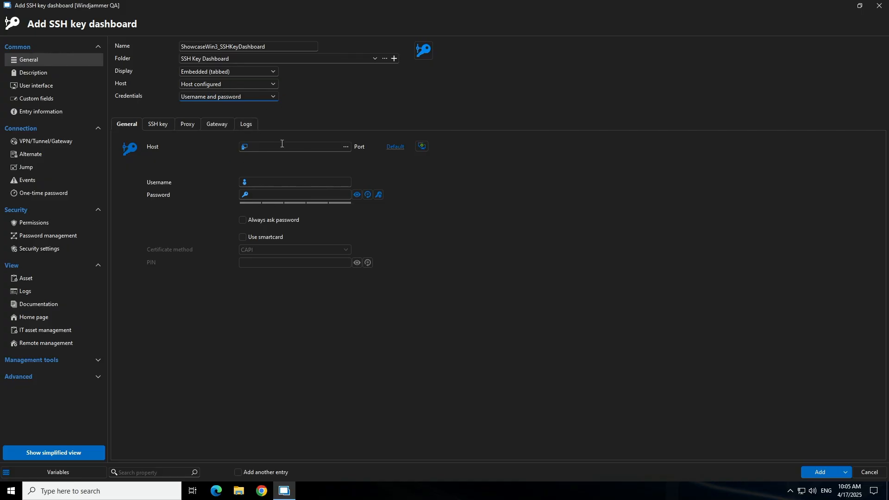
Set the entry's credentials to Linked (vault) and link the user account stored under AD Machines.
click(271, 98)
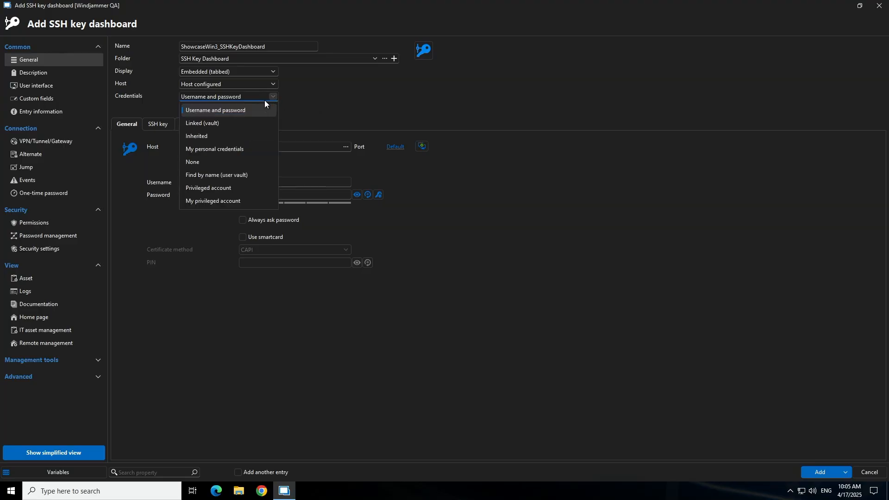
click(245, 124)
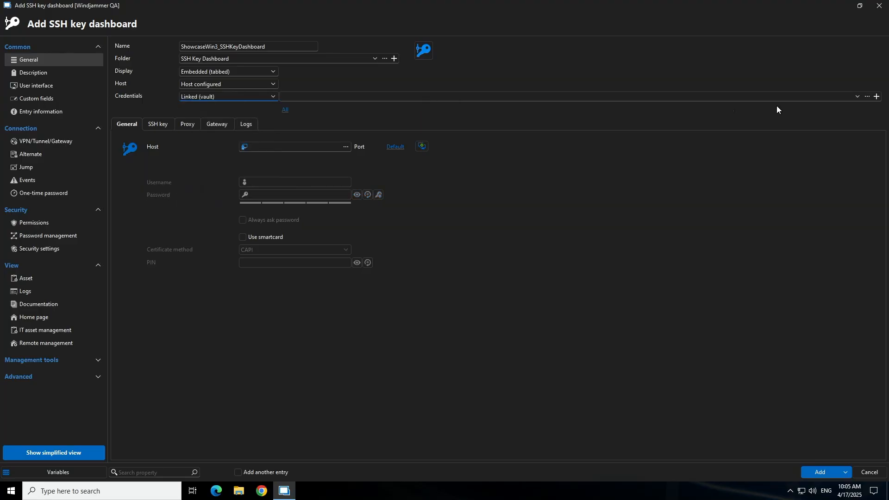
click(857, 96)
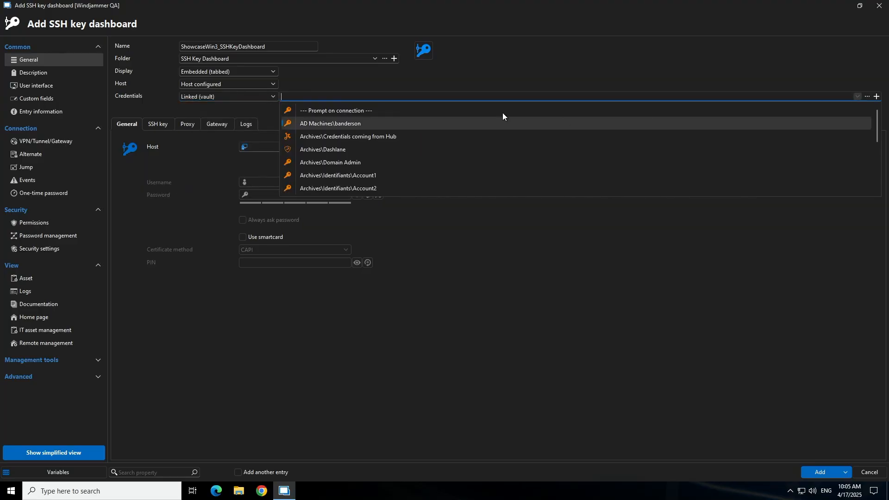
click(384, 123)
Set the entry's host to SHOWCASE-WIN3 by picking it from the computer list.
key(Tab)
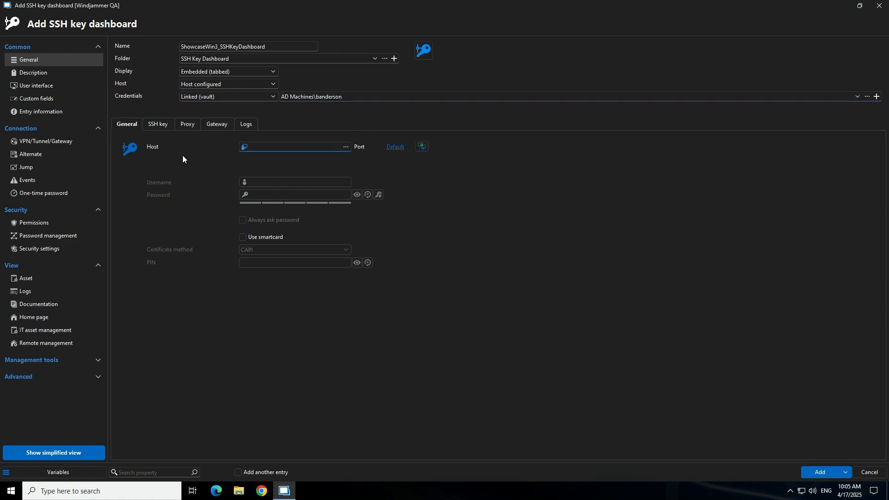
click(346, 147)
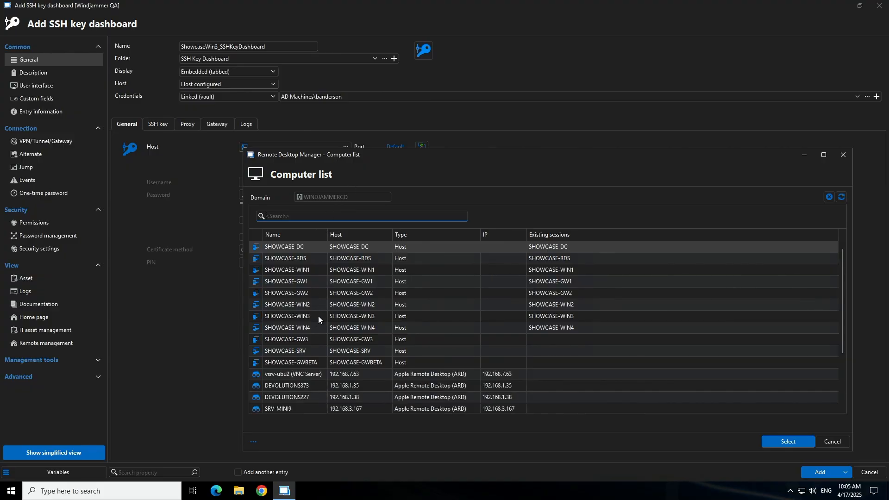
click(306, 318)
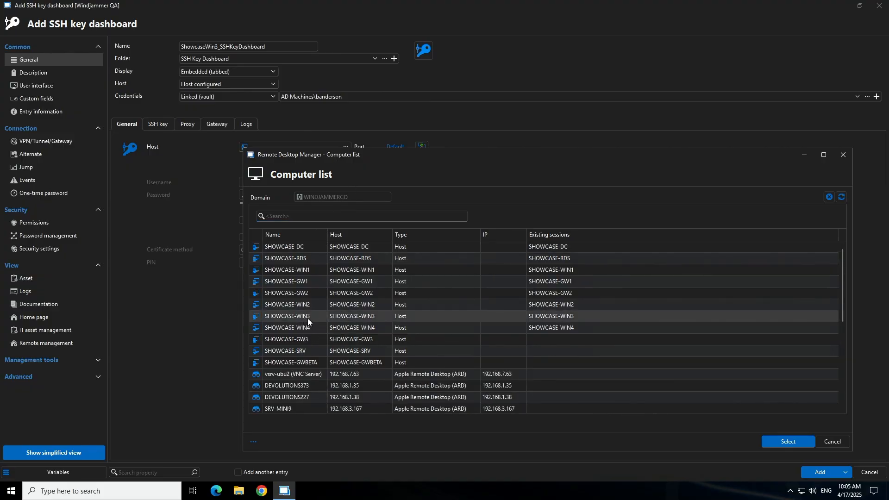
click(785, 441)
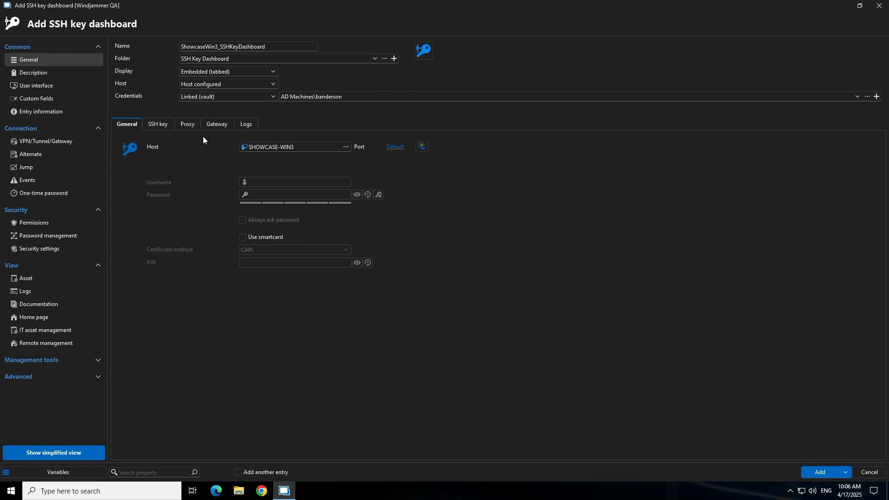
Review the entry's SSH key, proxy, gateway and logging settings, and add the entry with logging disabled.
click(157, 125)
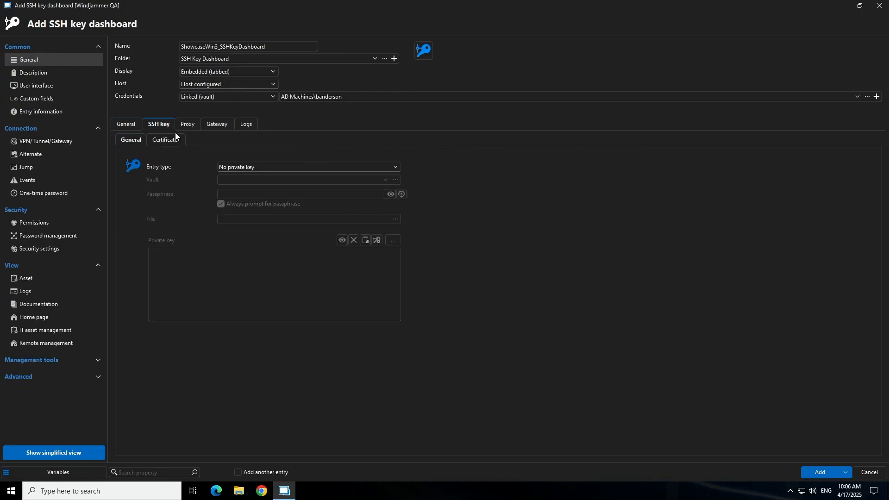
click(186, 124)
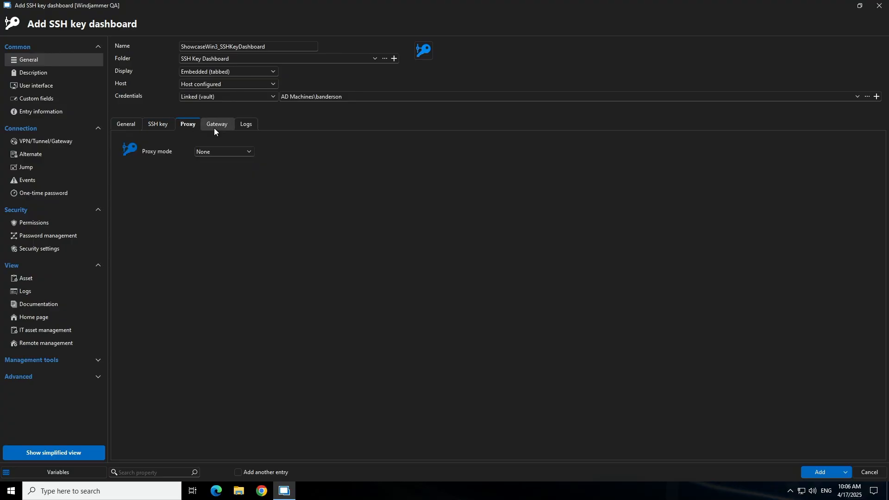
click(217, 124)
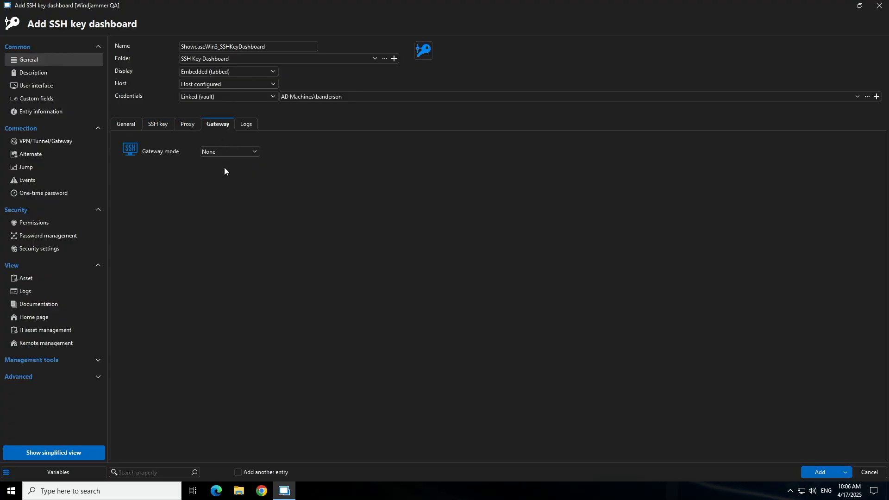
click(246, 125)
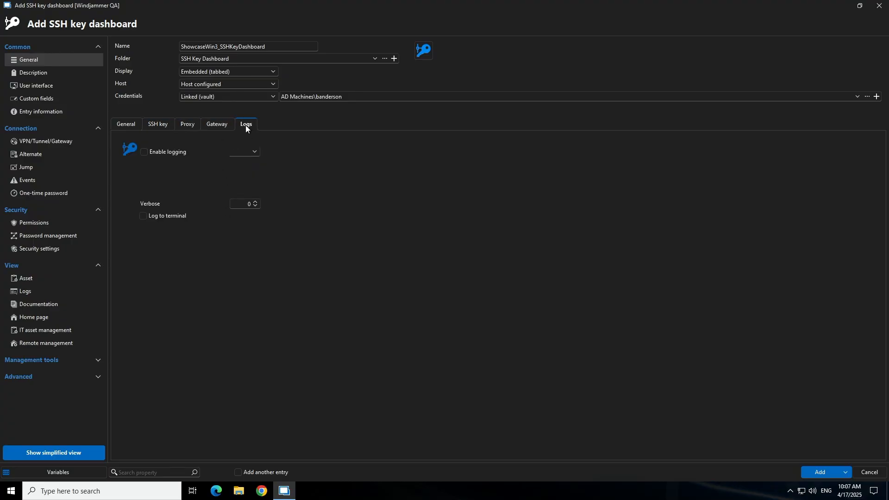
click(143, 152)
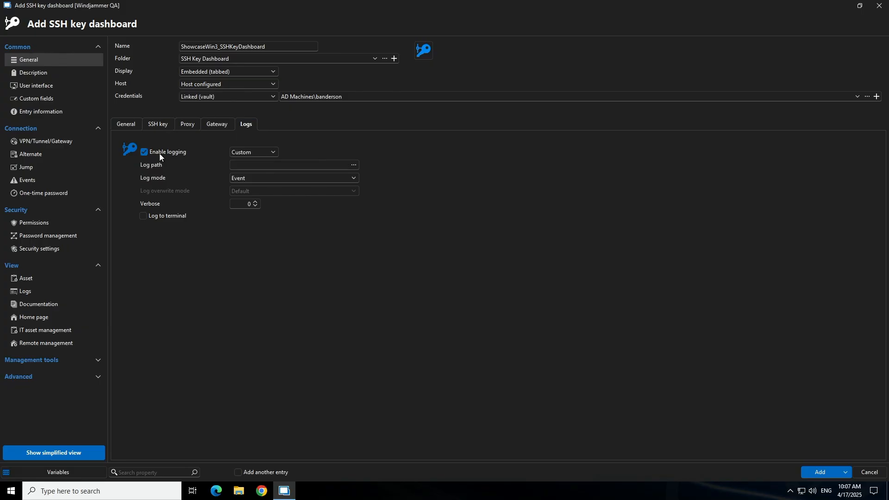
click(146, 154)
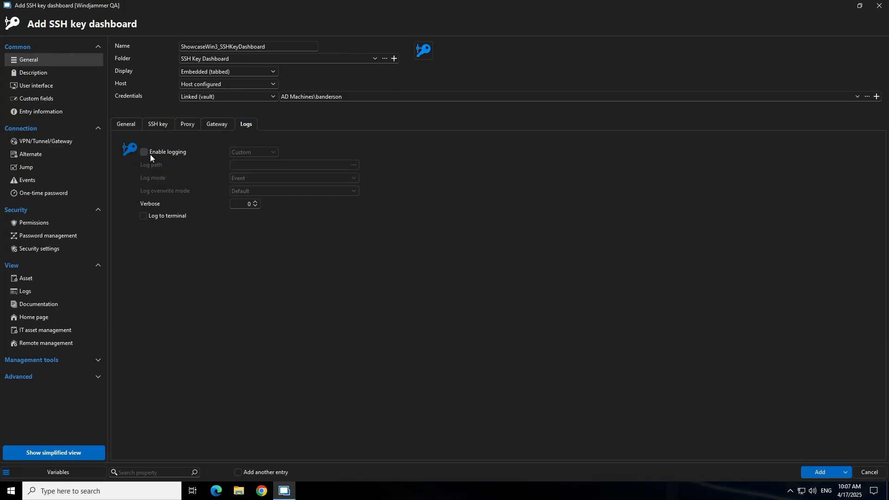
click(126, 124)
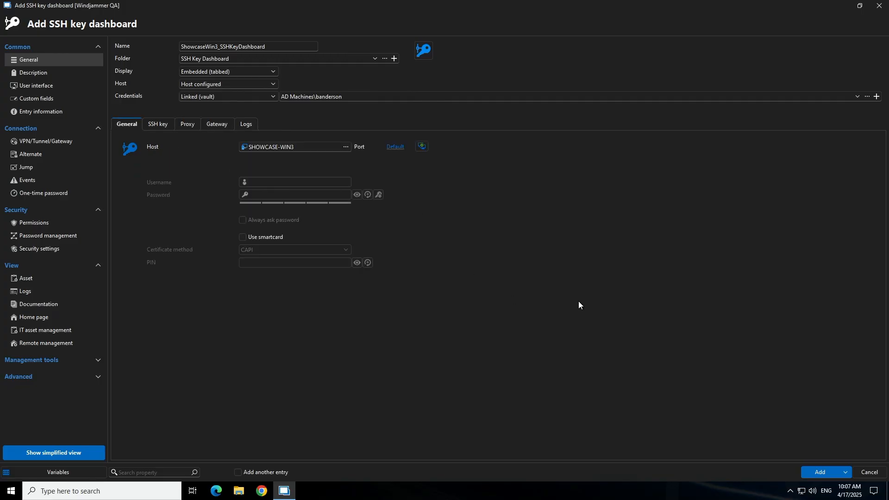
click(820, 472)
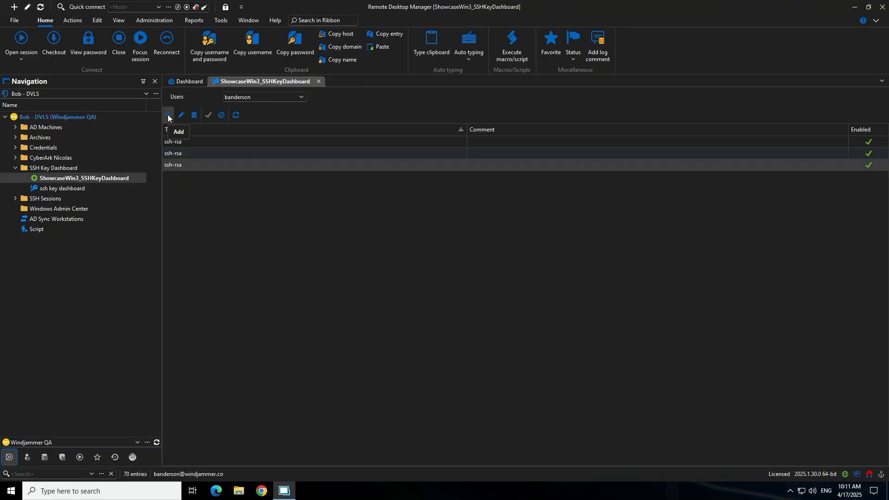
Start adding an SSH key in Embedded data mode and open the SSH key generator.
click(168, 115)
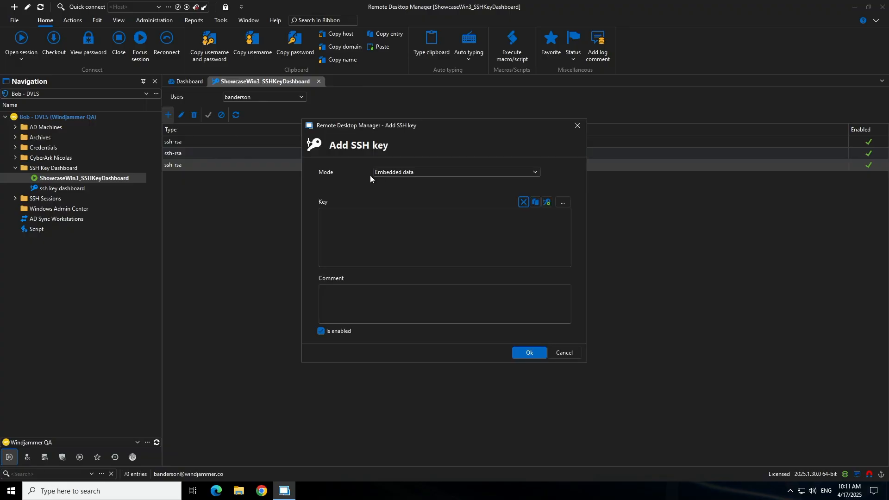
click(399, 172)
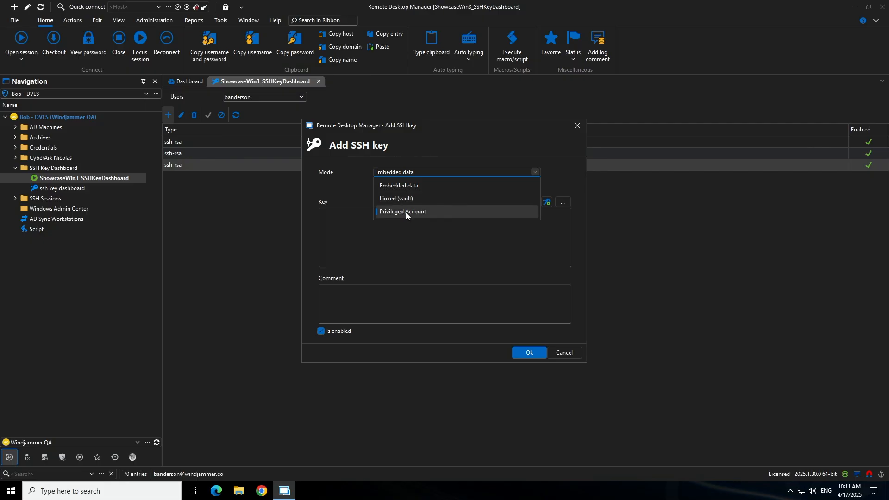
click(407, 185)
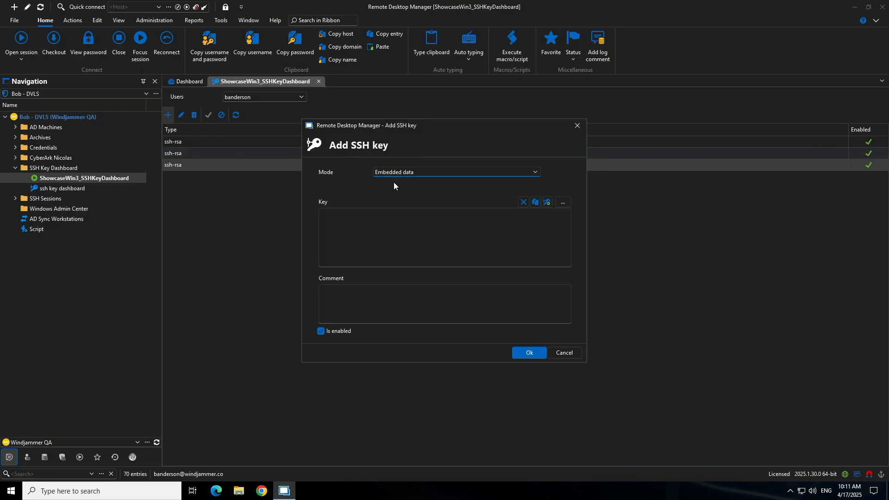
click(490, 212)
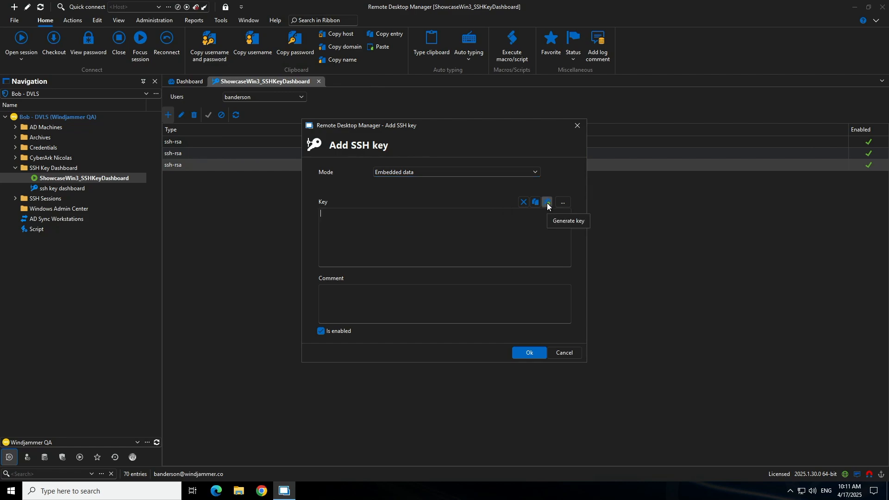
click(547, 205)
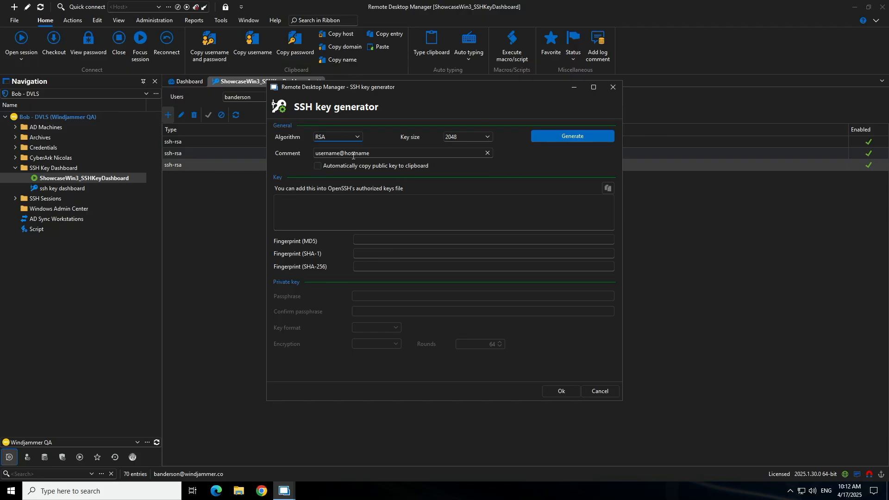
Generate an RSA key with size 2048 and the default comment, and add it to the dashboard as an enabled key.
click(350, 138)
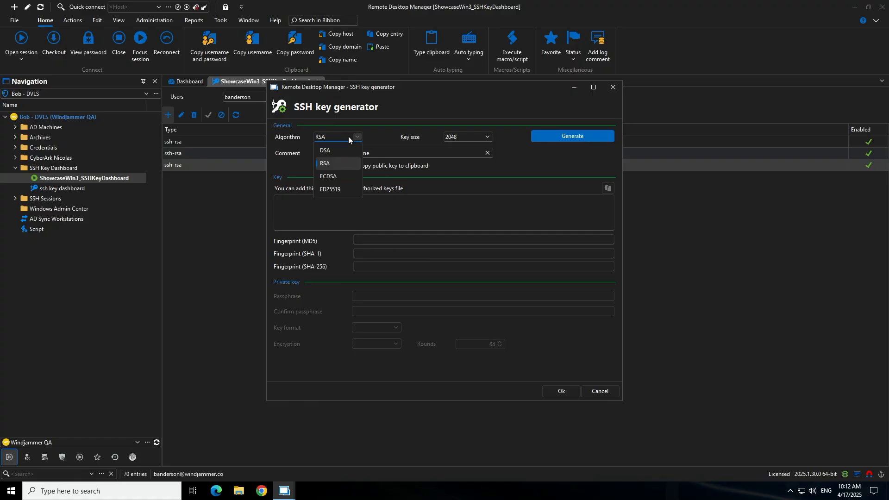
click(348, 137)
click(448, 138)
click(466, 140)
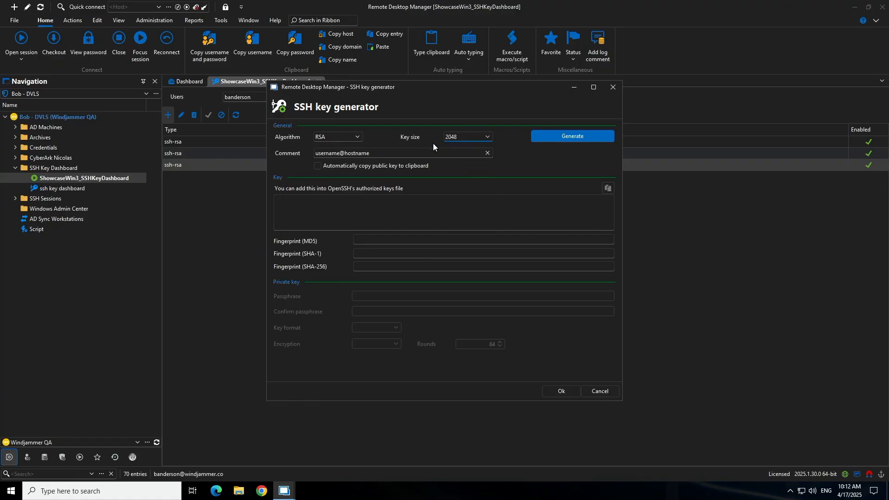
click(399, 158)
click(568, 136)
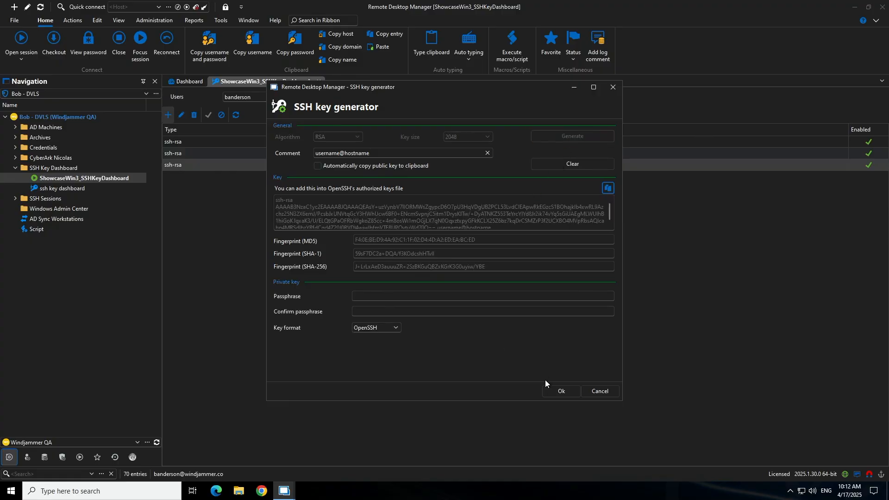
click(554, 388)
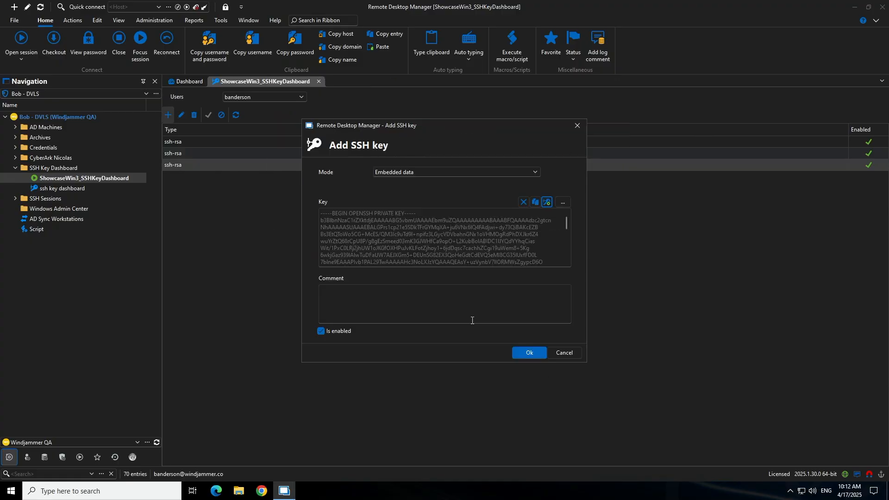
click(529, 354)
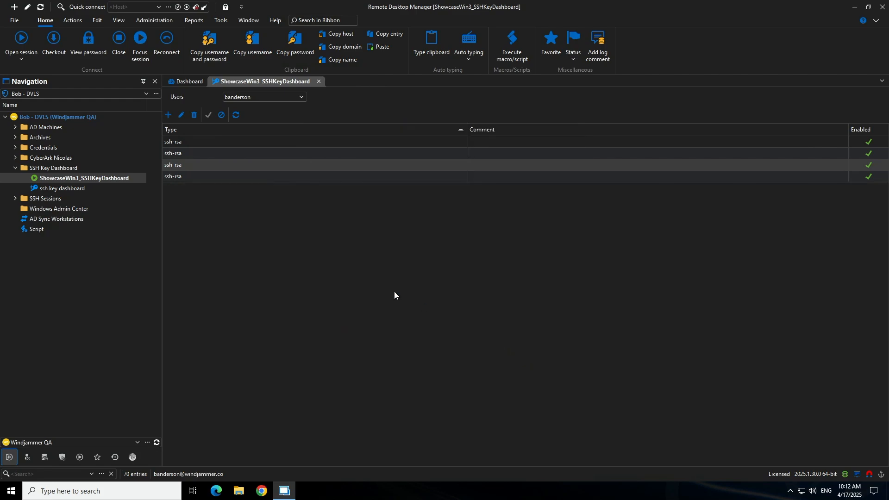
Disable and re-enable the first ssh-rsa key in the list.
click(193, 177)
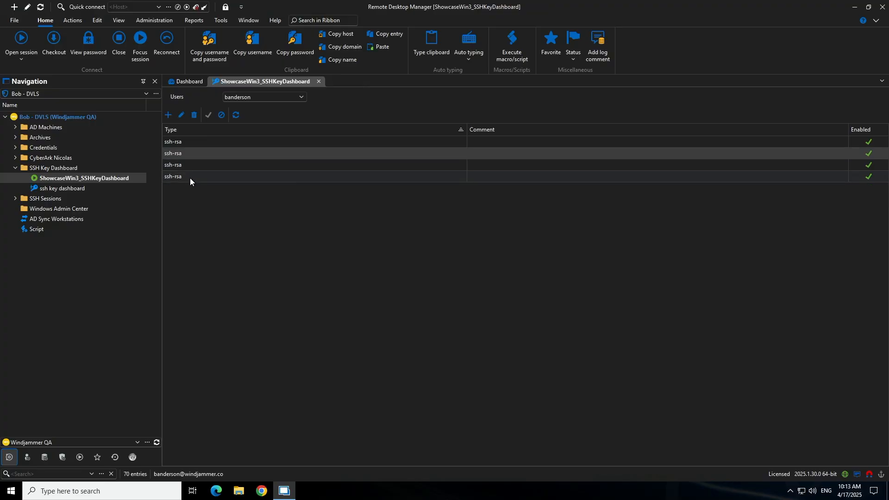
click(193, 168)
click(177, 176)
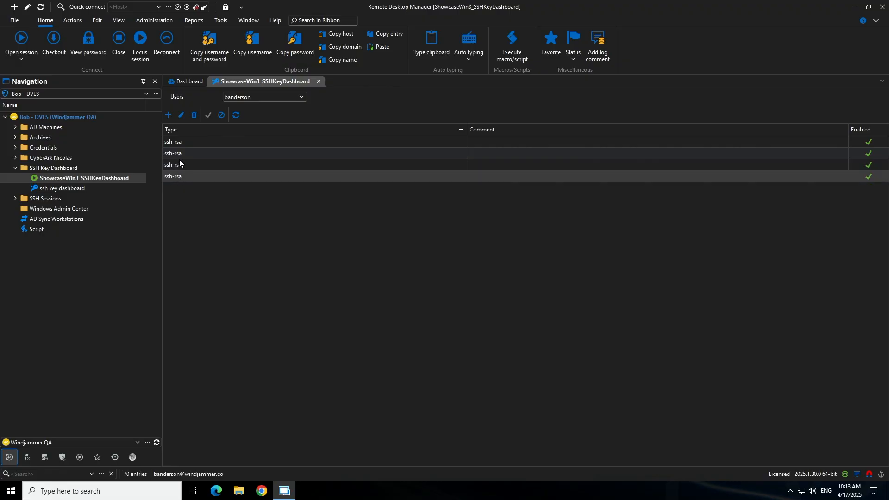
click(178, 144)
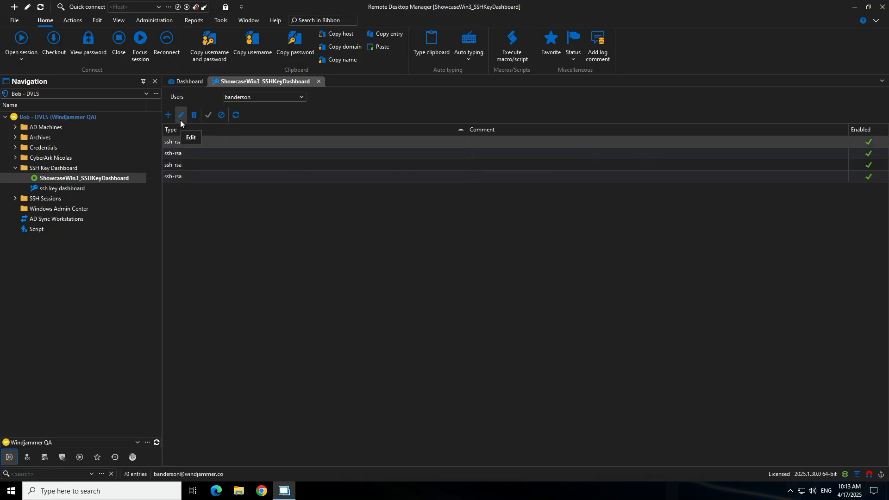
click(222, 117)
click(209, 119)
click(169, 116)
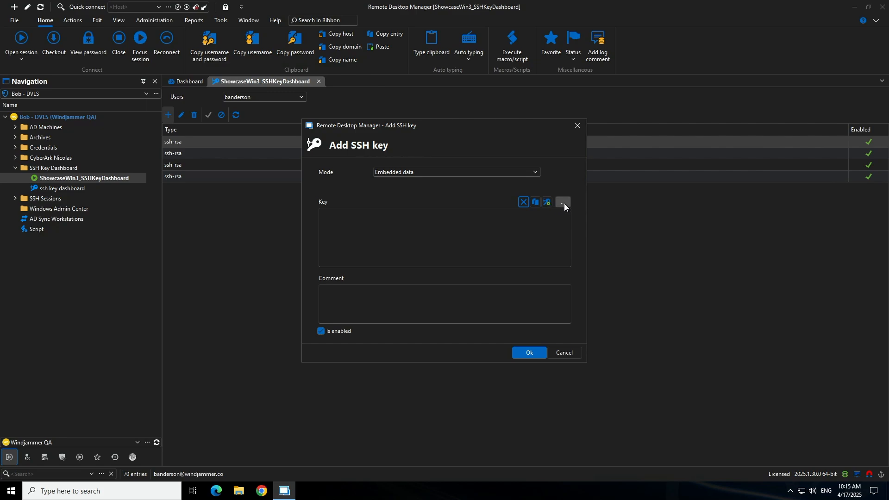
click(564, 203)
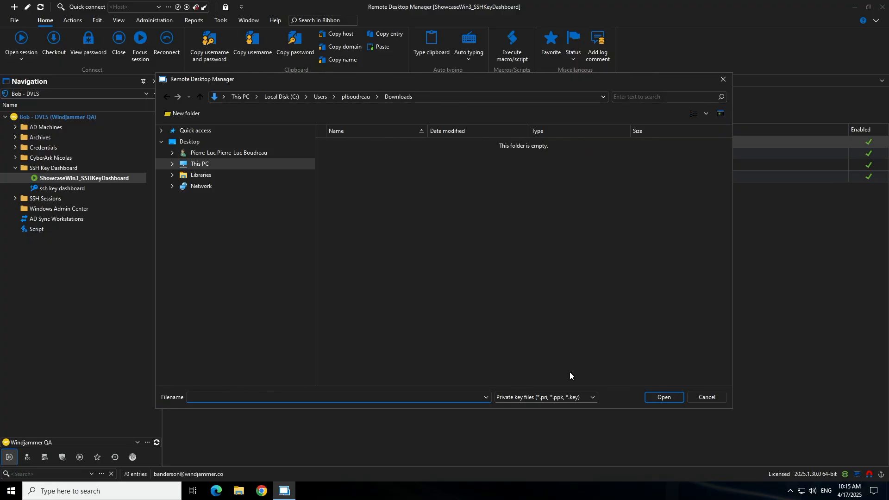
click(702, 399)
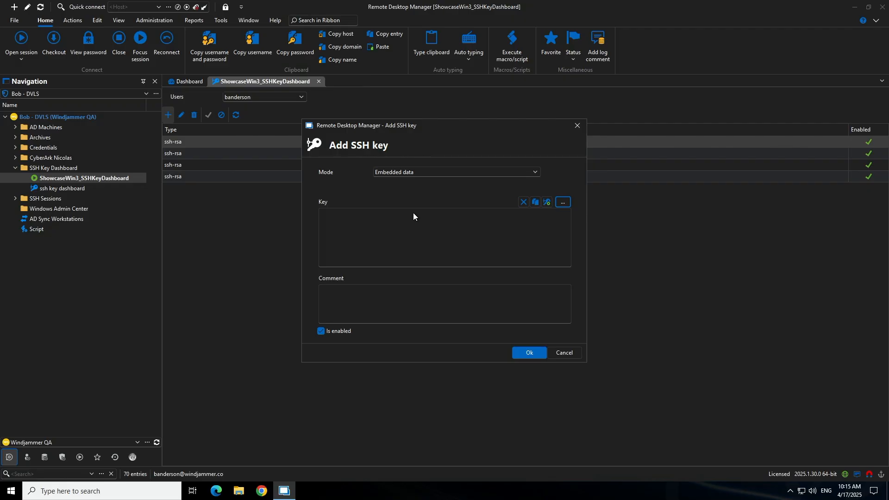
click(565, 355)
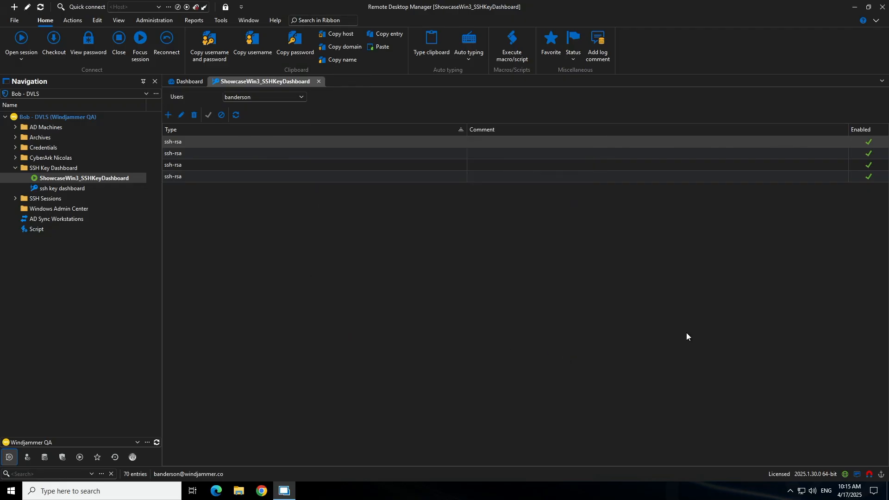